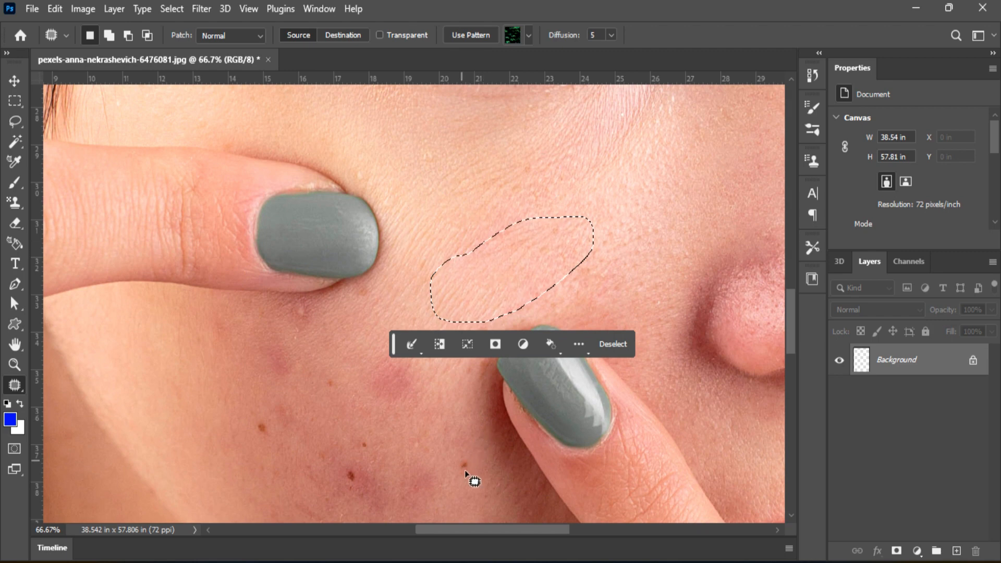
# - Patch the red blemishes on the upper cheek below and between the two fingernails with clean nearby skin
pyautogui.click(297, 295)
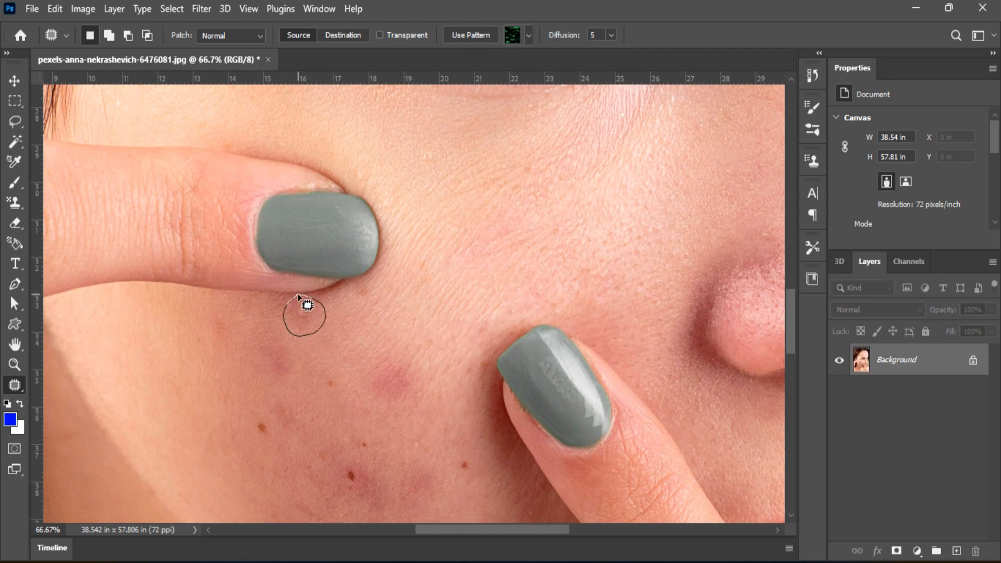
pyautogui.moveTo(321, 318); pyautogui.dragTo(365, 326)
pyautogui.moveTo(372, 287)
pyautogui.mouseDown()
pyautogui.moveTo(372, 296)
pyautogui.moveTo(393, 277)
pyautogui.moveTo(388, 287)
pyautogui.moveTo(436, 290)
pyautogui.moveTo(361, 303)
pyautogui.moveTo(420, 239)
pyautogui.mouseUp()
pyautogui.scroll(-3, 417, 365)
pyautogui.moveTo(459, 364)
pyautogui.mouseDown()
pyautogui.moveTo(476, 374)
pyautogui.moveTo(464, 349)
pyautogui.moveTo(352, 349)
pyautogui.moveTo(366, 353)
pyautogui.moveTo(372, 339)
pyautogui.mouseUp()
pyautogui.moveTo(325, 305); pyautogui.dragTo(367, 280)
# - Patch the small spots and reddish marks across the outer cheek with clean skin from surrounding areas
pyautogui.moveTo(256, 239)
pyautogui.mouseDown()
pyautogui.moveTo(278, 296)
pyautogui.moveTo(256, 240)
pyautogui.mouseUp()
pyautogui.moveTo(273, 270); pyautogui.dragTo(244, 270)
pyautogui.moveTo(251, 344)
pyautogui.mouseDown()
pyautogui.moveTo(278, 339)
pyautogui.moveTo(251, 345)
pyautogui.mouseUp()
pyautogui.moveTo(258, 342); pyautogui.dragTo(243, 300)
pyautogui.scroll(-2, 412, 445)
pyautogui.moveTo(270, 194)
pyautogui.mouseDown()
pyautogui.moveTo(323, 226)
pyautogui.moveTo(269, 194)
pyautogui.moveTo(308, 182)
pyautogui.mouseUp()
pyautogui.moveTo(283, 305)
pyautogui.mouseDown()
pyautogui.moveTo(349, 323)
pyautogui.moveTo(359, 360)
pyautogui.mouseUp()
# - Patch the dark mole and the redness around it in the middle of the cheek with clear skin
pyautogui.moveTo(300, 266); pyautogui.dragTo(432, 264)
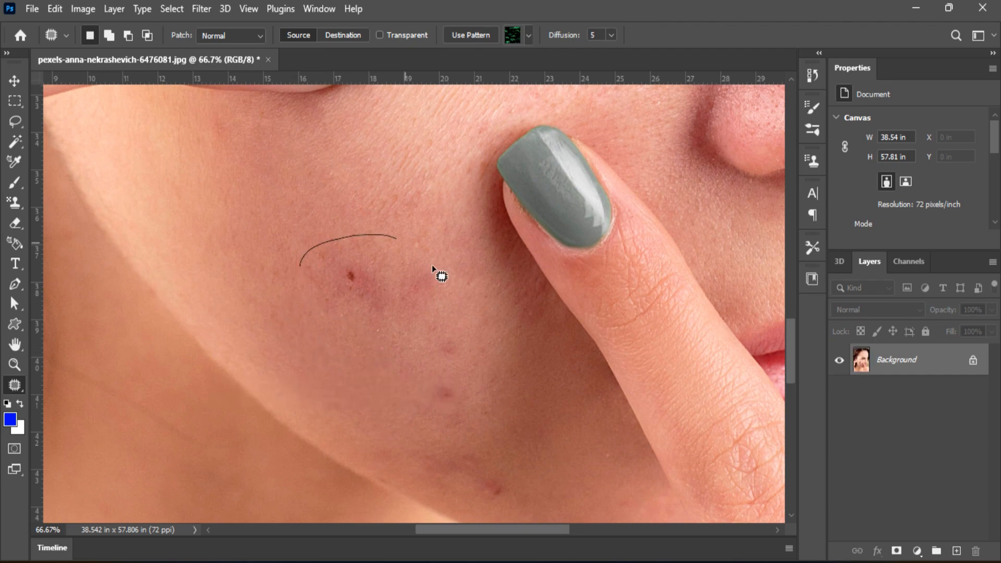
pyautogui.moveTo(300, 259); pyautogui.dragTo(301, 264)
pyautogui.moveTo(348, 294); pyautogui.dragTo(342, 339)
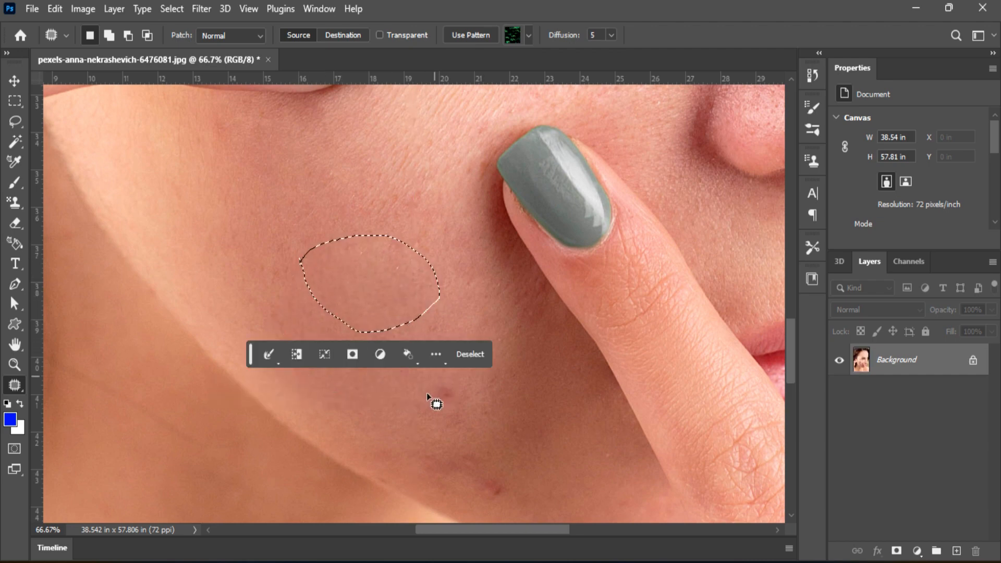
# - Patch the remaining blemishes on the lower cheek and along the jawline with nearby clean skin
pyautogui.moveTo(421, 395)
pyautogui.mouseDown()
pyautogui.moveTo(432, 411)
pyautogui.moveTo(423, 404)
pyautogui.mouseUp()
pyautogui.moveTo(447, 393); pyautogui.dragTo(416, 370)
pyautogui.moveTo(437, 336)
pyautogui.mouseDown()
pyautogui.moveTo(456, 365)
pyautogui.moveTo(441, 359)
pyautogui.mouseUp()
pyautogui.moveTo(447, 351); pyautogui.dragTo(417, 346)
pyautogui.scroll(-1, 471, 476)
pyautogui.scroll(-1, 472, 475)
pyautogui.moveTo(415, 406)
pyautogui.mouseDown()
pyautogui.moveTo(487, 407)
pyautogui.moveTo(429, 427)
pyautogui.moveTo(416, 405)
pyautogui.moveTo(433, 428)
pyautogui.moveTo(429, 365)
pyautogui.mouseUp()
pyautogui.moveTo(438, 199); pyautogui.dragTo(502, 384)
# - Patch the uneven skin directly beneath the upper finger with smoother cheek skin
pyautogui.moveTo(339, 251)
pyautogui.mouseDown()
pyautogui.moveTo(374, 236)
pyautogui.moveTo(367, 272)
pyautogui.moveTo(354, 249)
pyautogui.moveTo(415, 235)
pyautogui.mouseUp()
pyautogui.moveTo(285, 250); pyautogui.dragTo(281, 250)
pyautogui.moveTo(289, 263)
pyautogui.mouseDown()
pyautogui.moveTo(266, 242)
pyautogui.moveTo(365, 235)
pyautogui.moveTo(329, 251)
pyautogui.mouseUp()
pyautogui.scroll(3, 364, 375)
# - Patch the small spot on the forehead with clean skin and clear the selection
pyautogui.hscroll(5, 364, 375)
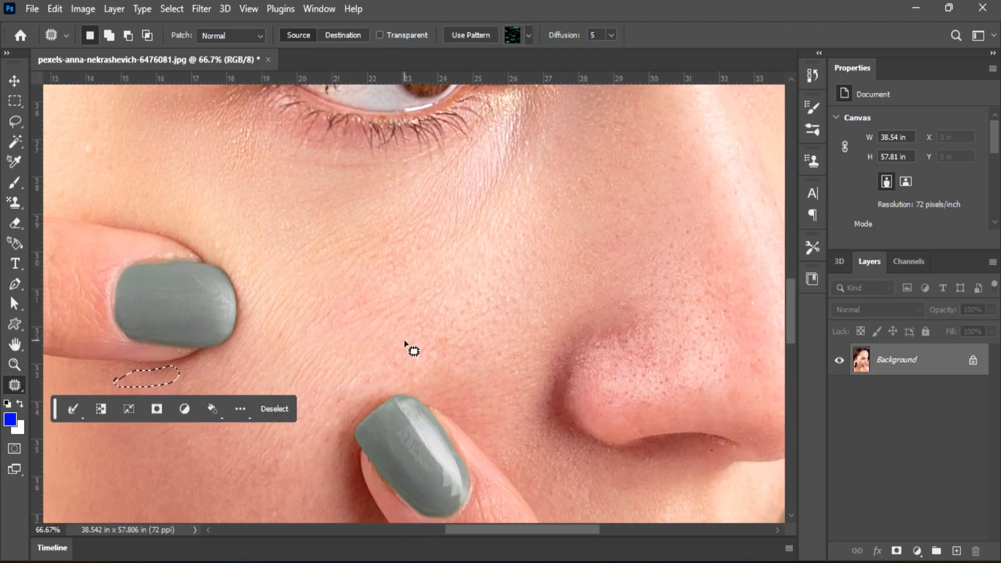
pyautogui.scroll(-3, 480, 305)
pyautogui.moveTo(506, 142); pyautogui.dragTo(489, 302)
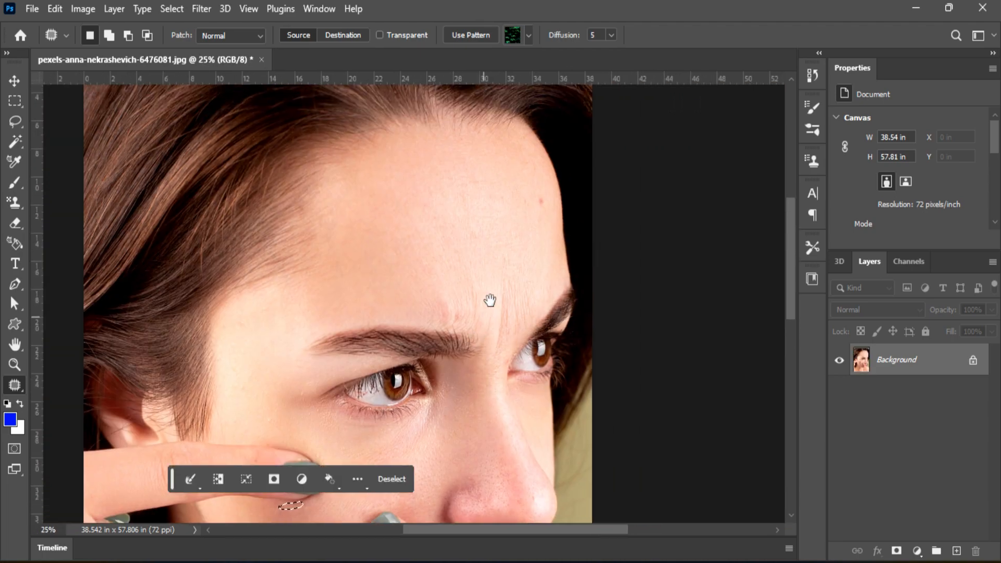
pyautogui.moveTo(532, 197); pyautogui.dragTo(541, 180)
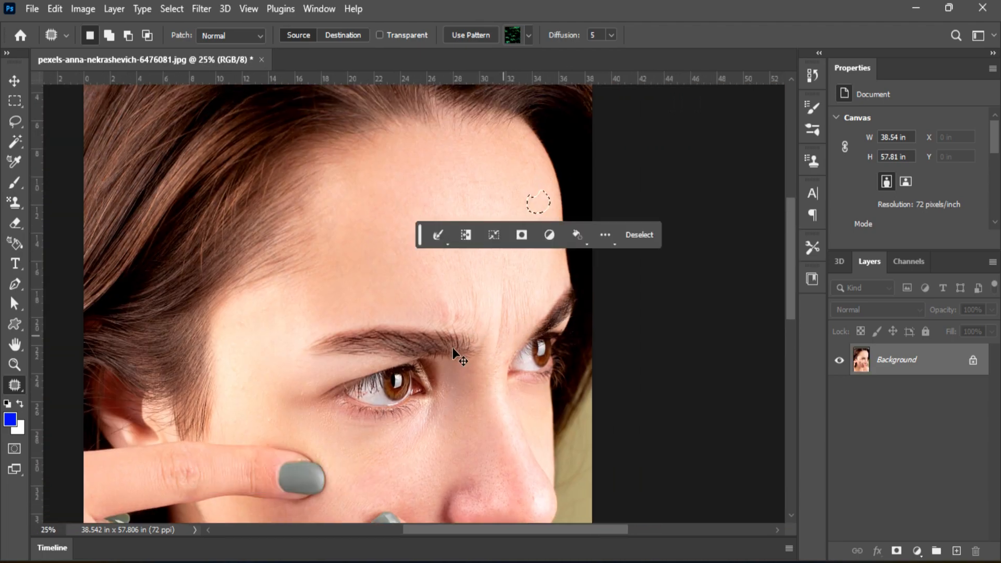
pyautogui.hotkey('ctrl', 'd')
# - Retouch the lower cheek near the jawline with the Healing Brush, using a sample of the clean skin beside it
pyautogui.press('v')
pyautogui.moveTo(387, 370); pyautogui.dragTo(444, 180)
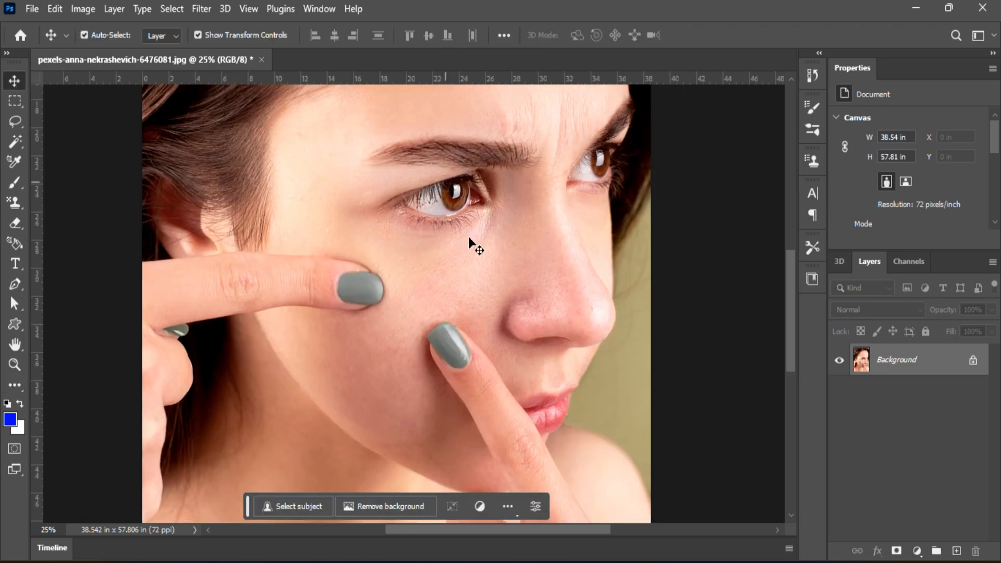
pyautogui.hotkey('ctrl', '+')
pyautogui.hotkey('ctrl', '+')
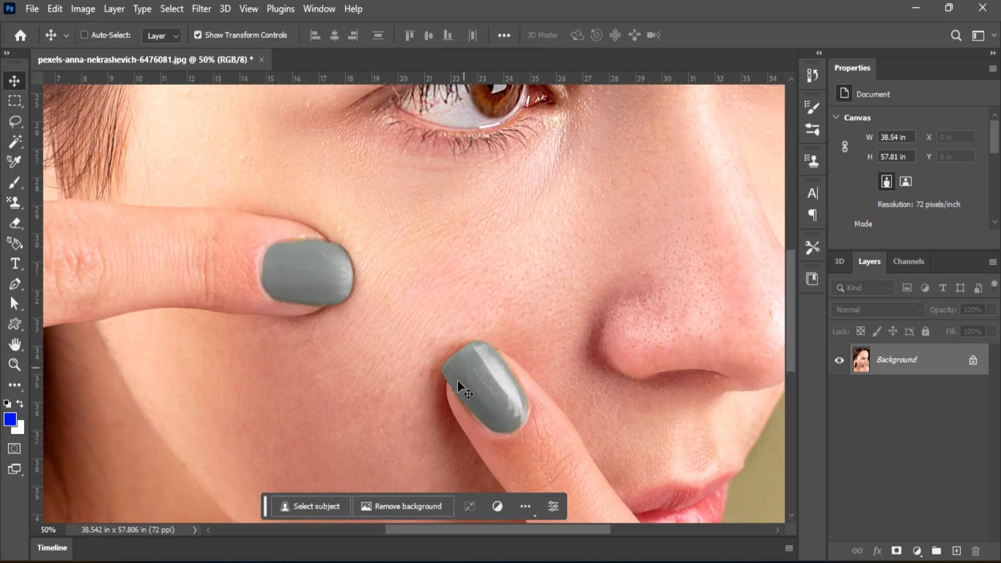
pyautogui.moveTo(421, 413); pyautogui.dragTo(426, 181)
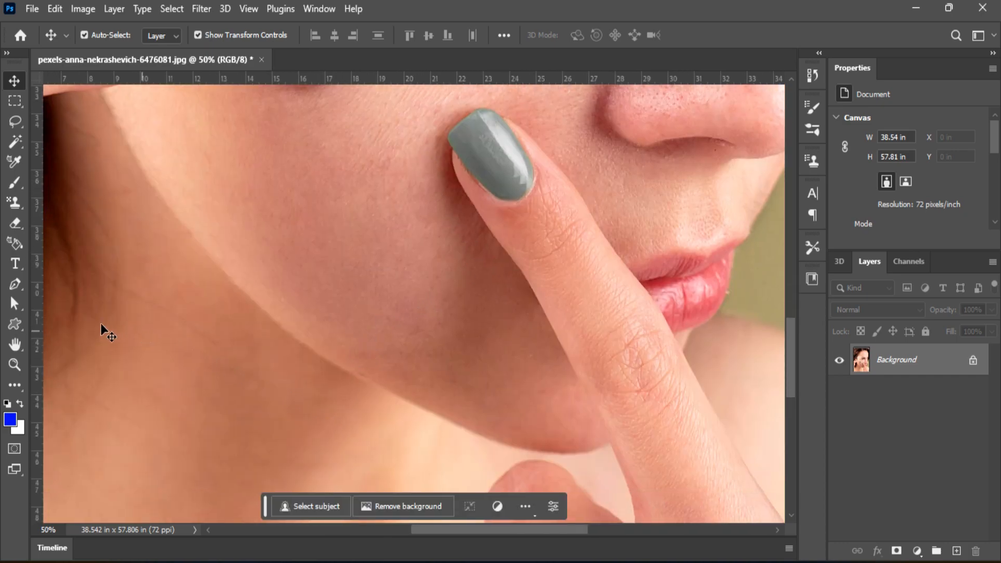
pyautogui.click(14, 389)
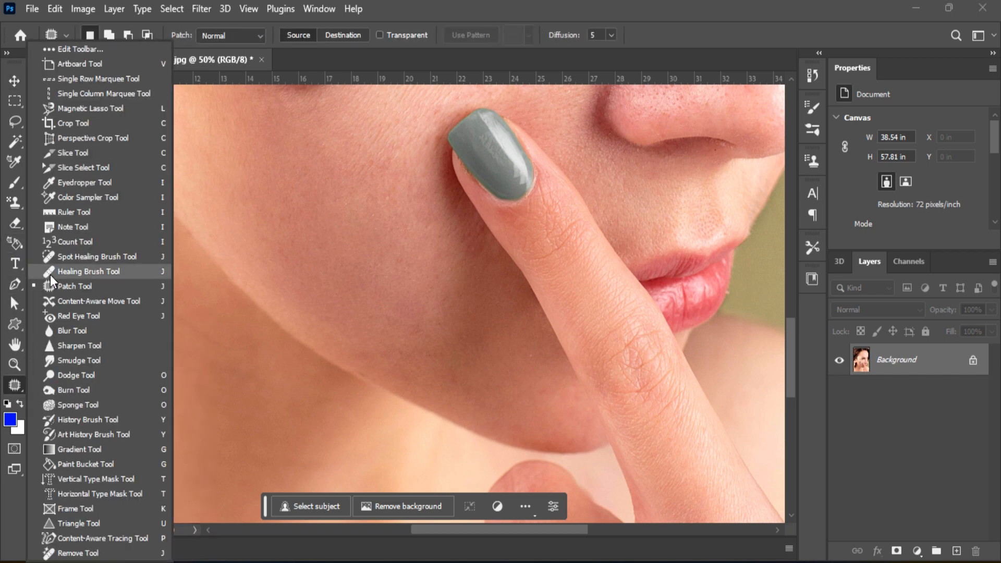
pyautogui.click(110, 271)
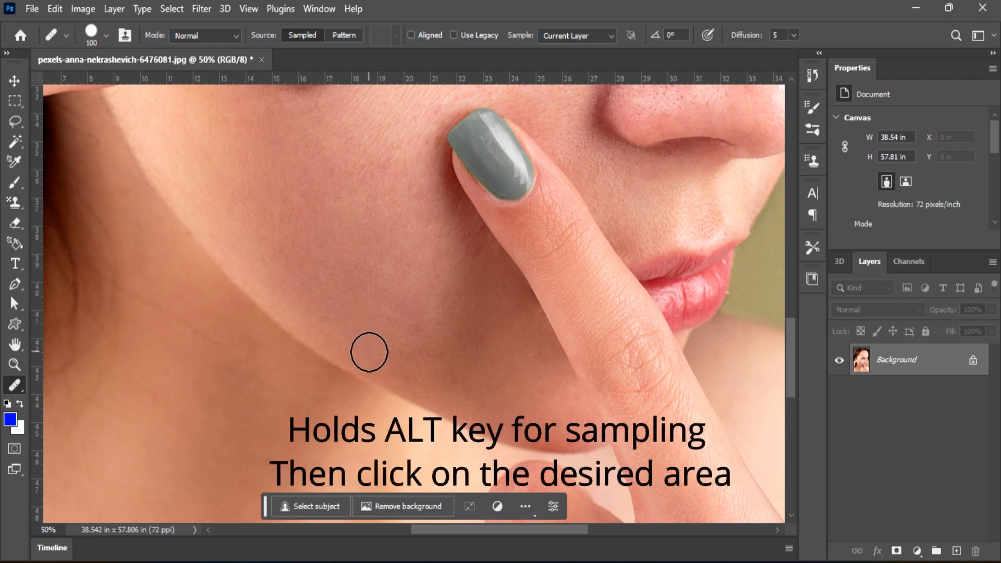
pyautogui.moveTo(467, 353); pyautogui.dragTo(458, 355)
pyautogui.keyDown('alt'); pyautogui.click(369, 344); pyautogui.keyUp('alt')
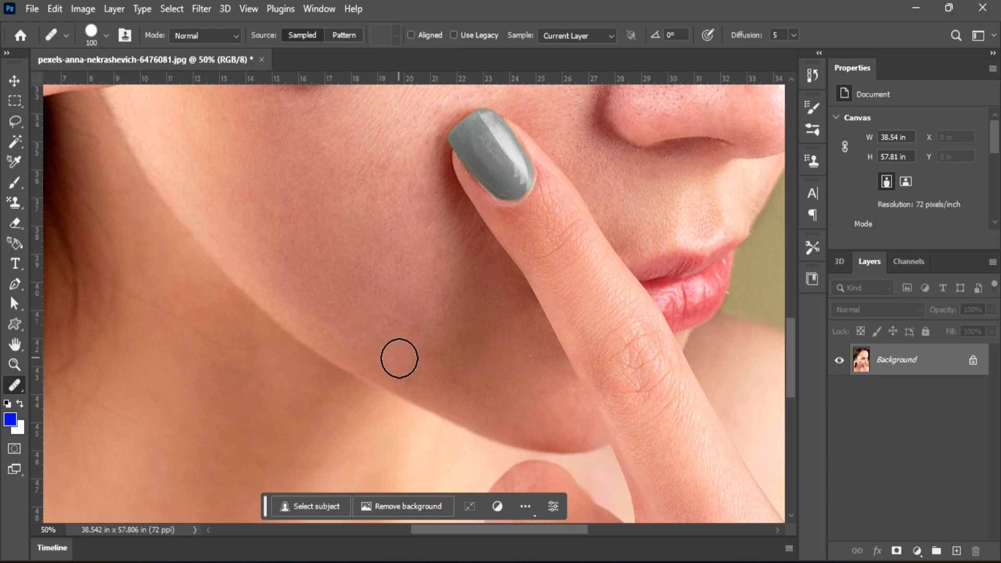
pyautogui.moveTo(398, 359)
pyautogui.mouseDown()
pyautogui.moveTo(295, 419)
pyautogui.moveTo(398, 393)
pyautogui.mouseUp()
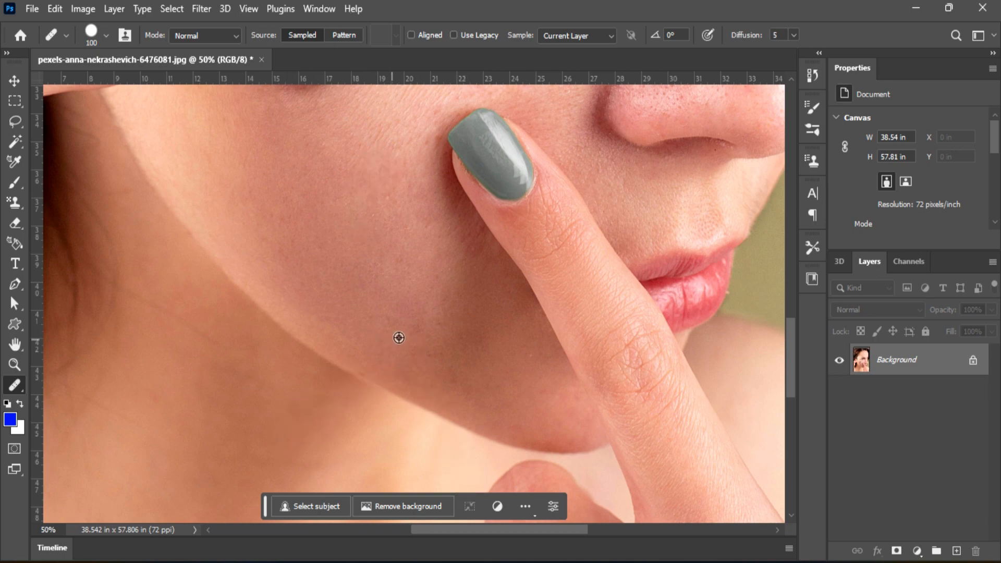
# - Convert the Background into a regular layer and duplicate it
pyautogui.moveTo(317, 269)
pyautogui.mouseDown()
pyautogui.moveTo(386, 402)
pyautogui.moveTo(351, 420)
pyautogui.mouseUp()
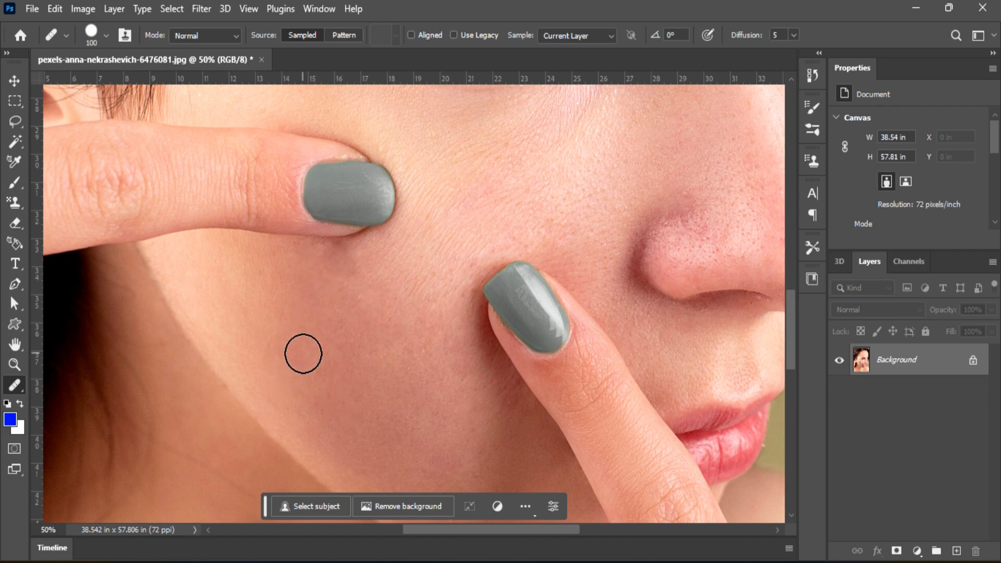
pyautogui.hotkey('ctrl', '-')
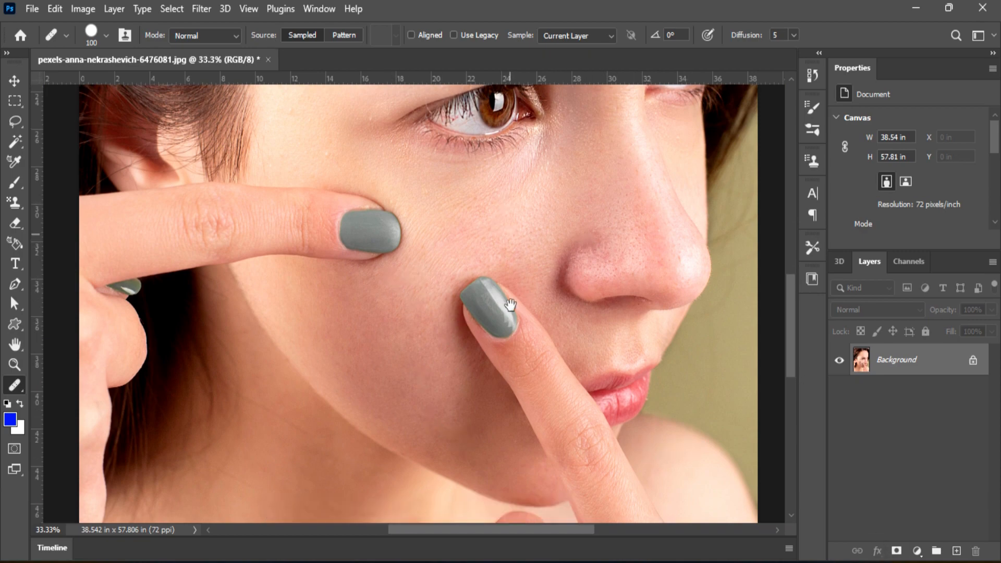
pyautogui.moveTo(503, 204)
pyautogui.mouseDown()
pyautogui.moveTo(514, 346)
pyautogui.moveTo(449, 452)
pyautogui.moveTo(464, 485)
pyautogui.moveTo(439, 321)
pyautogui.moveTo(446, 183)
pyautogui.mouseUp()
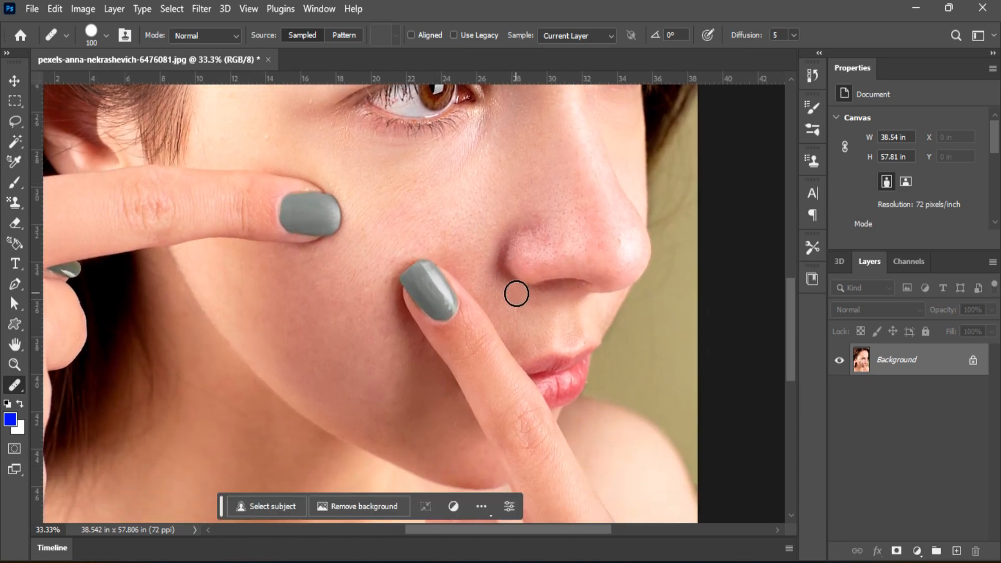
pyautogui.scroll(-1, 516, 293)
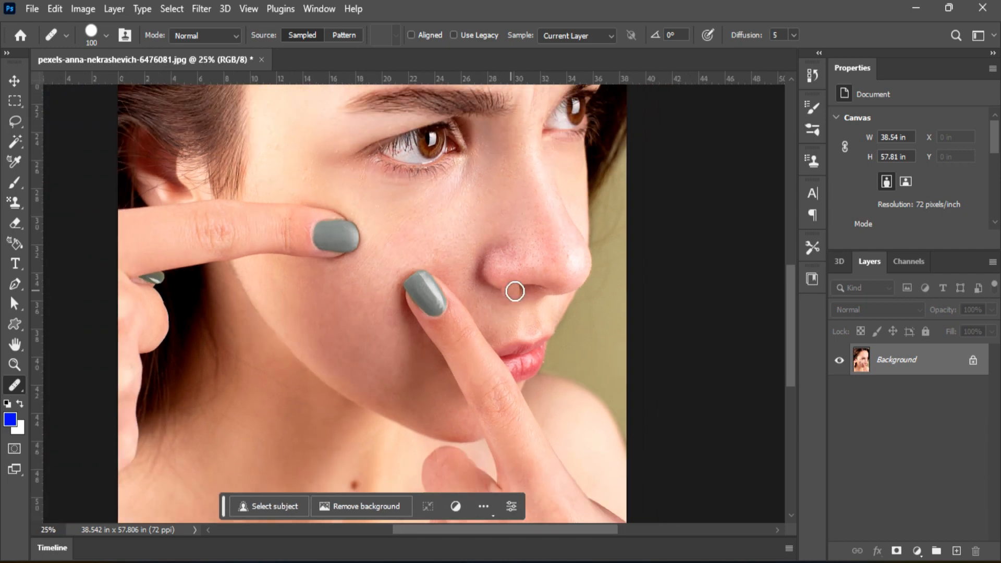
pyautogui.keyDown('alt'); pyautogui.doubleClick(939, 373); pyautogui.keyUp('alt')
pyautogui.moveTo(917, 368); pyautogui.dragTo(956, 550)
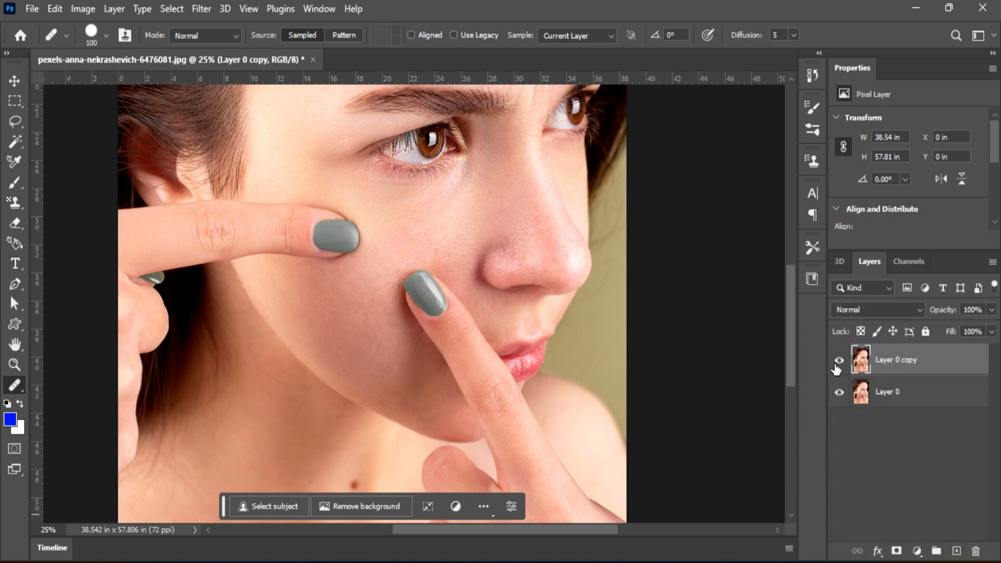
# - Apply a Gaussian Blur with an 8.2-pixel radius to the duplicated layer
pyautogui.click(201, 16)
pyautogui.moveTo(232, 210)
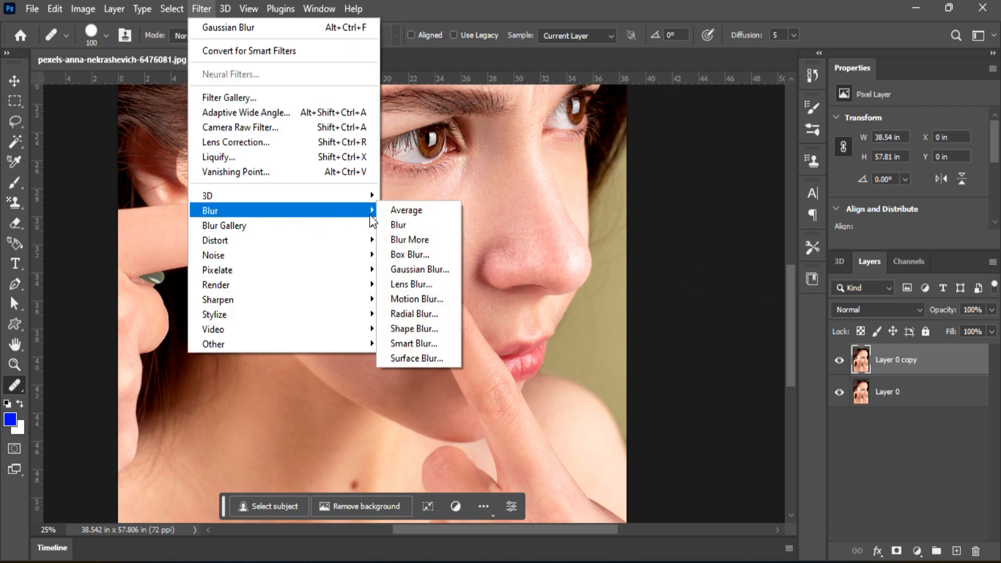
pyautogui.click(417, 271)
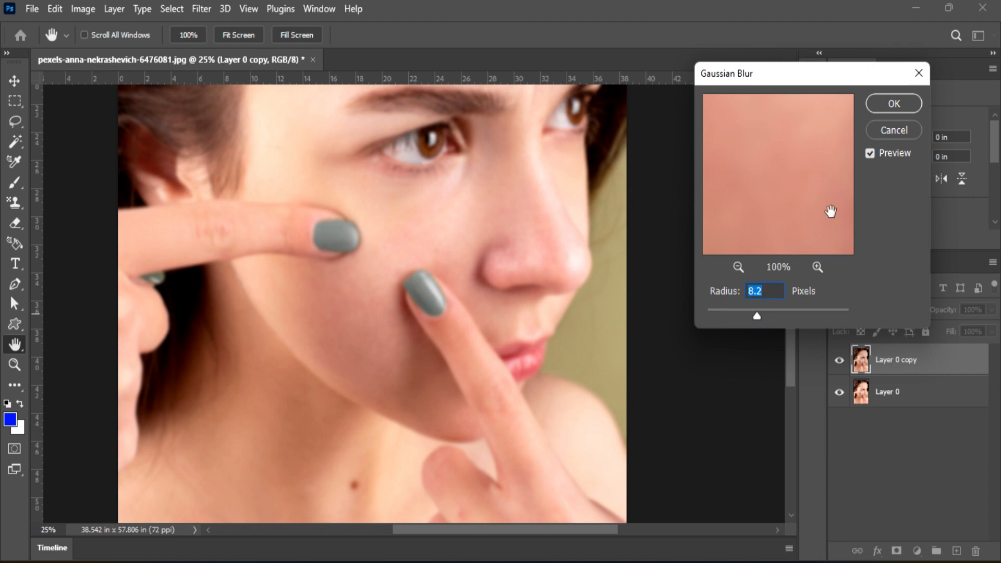
pyautogui.click(894, 103)
# - Add a layer mask to the blurred copy and invert the mask to black
pyautogui.press('j')
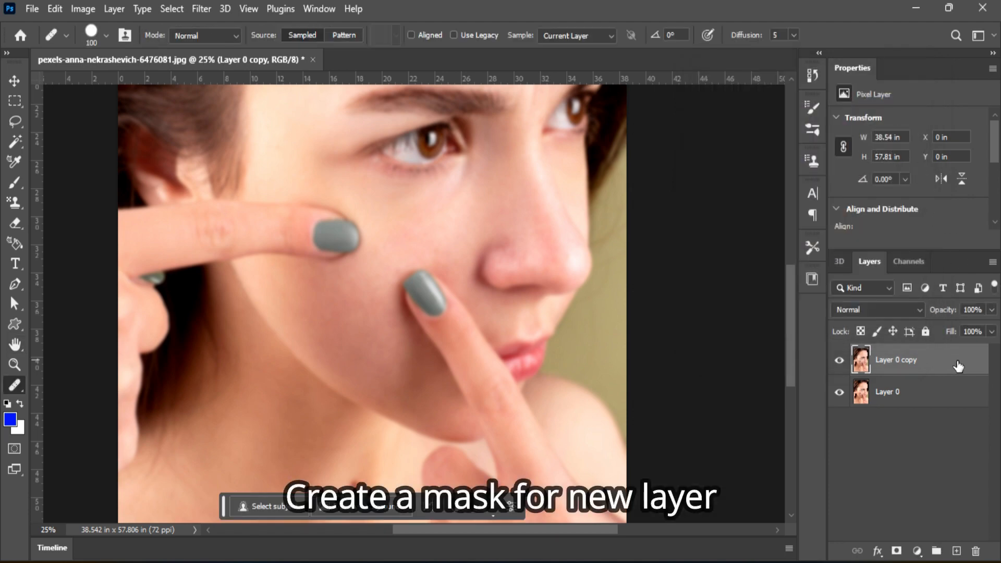
pyautogui.click(896, 551)
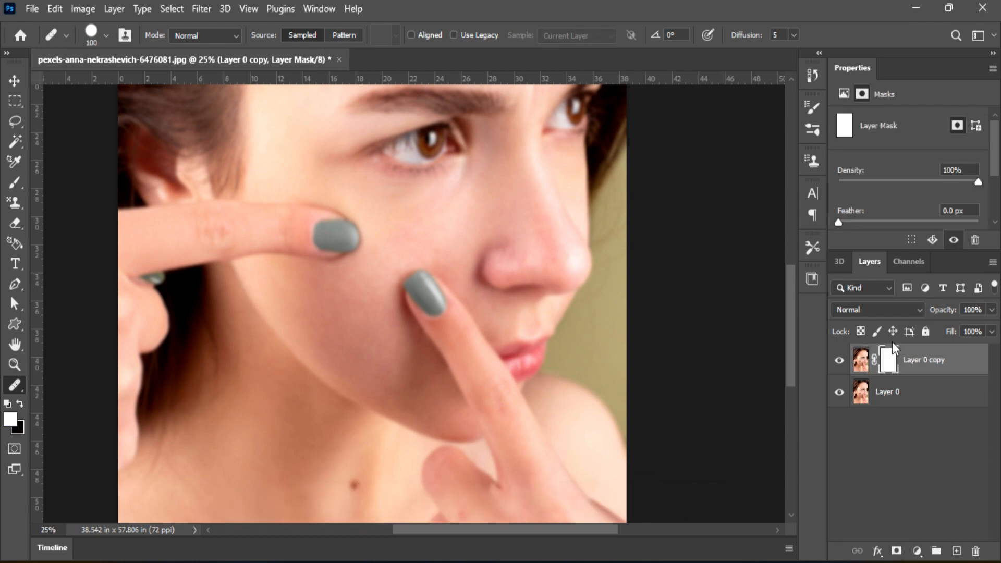
pyautogui.hotkey('ctrl', 'i')
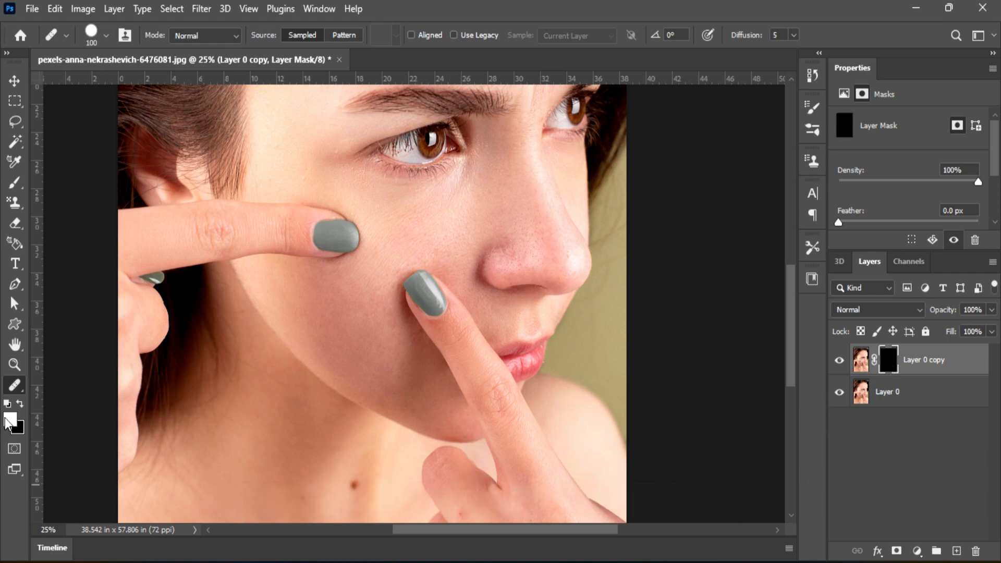
# - Paint white on the mask with a 250-pixel brush over the cheek around and below the lower fingertip
pyautogui.click(15, 184)
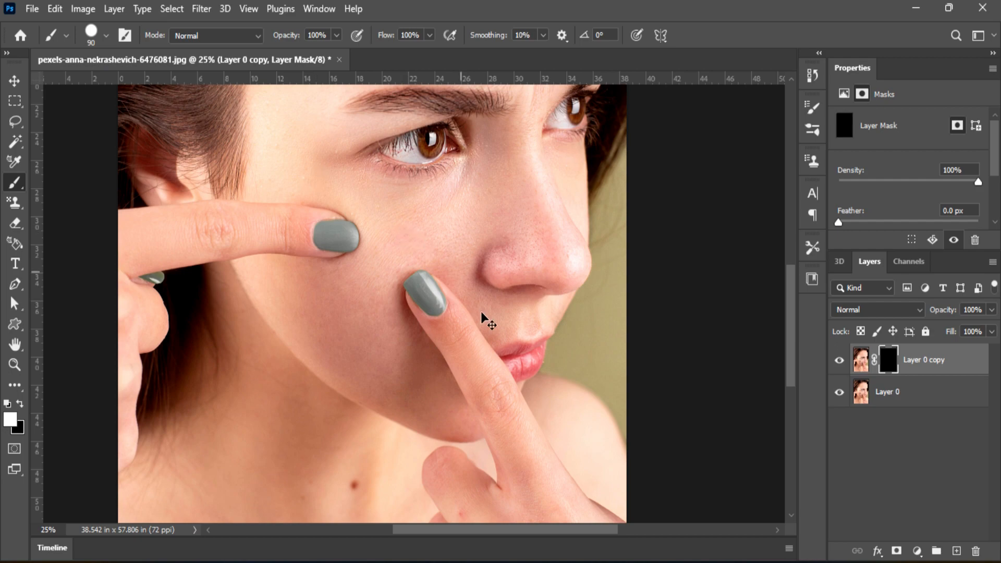
pyautogui.hotkey('ctrl', '+')
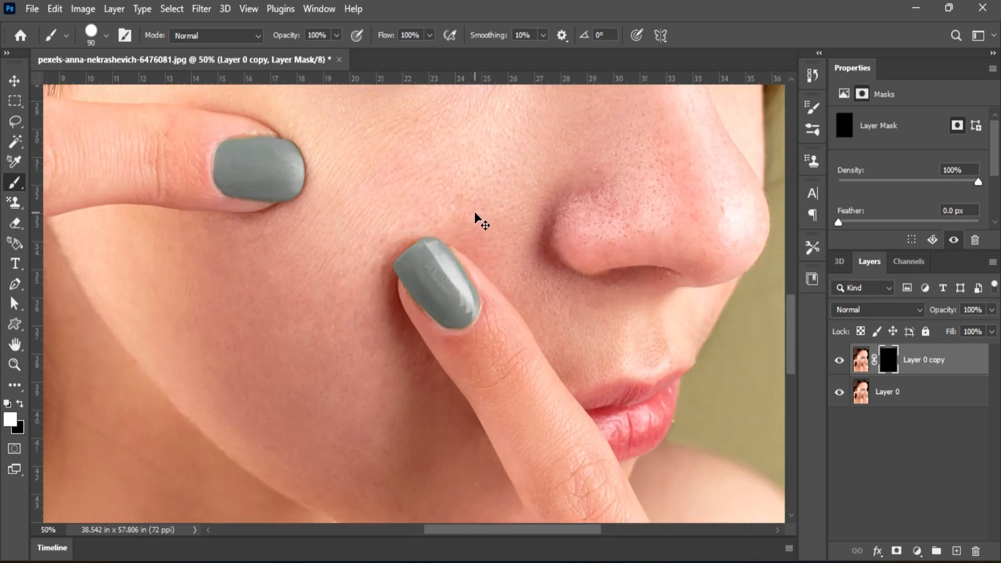
pyautogui.hotkey('ctrl', '+')
pyautogui.hotkey('ctrl', '-')
pyautogui.press(']')
pyautogui.press(']')
pyautogui.press(']')
pyautogui.press(']')
pyautogui.press(']')
pyautogui.moveTo(397, 193)
pyautogui.mouseDown()
pyautogui.moveTo(484, 163)
pyautogui.moveTo(457, 150)
pyautogui.moveTo(373, 153)
pyautogui.moveTo(347, 242)
pyautogui.moveTo(358, 310)
pyautogui.moveTo(372, 264)
pyautogui.moveTo(325, 368)
pyautogui.moveTo(347, 344)
pyautogui.moveTo(387, 354)
pyautogui.moveTo(425, 447)
pyautogui.mouseUp()
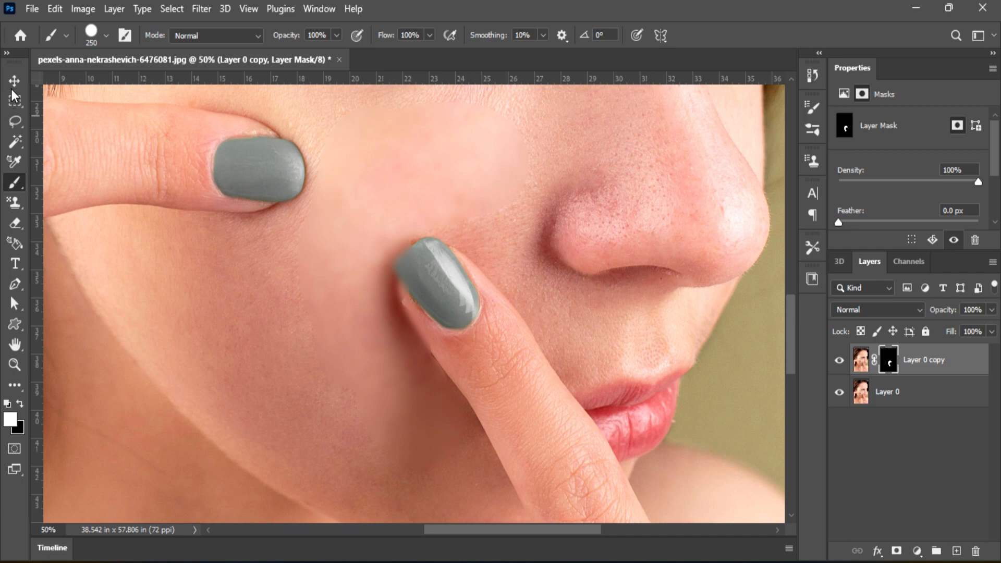
# - Set the layer mask's feather to 17.8 px
pyautogui.press('v')
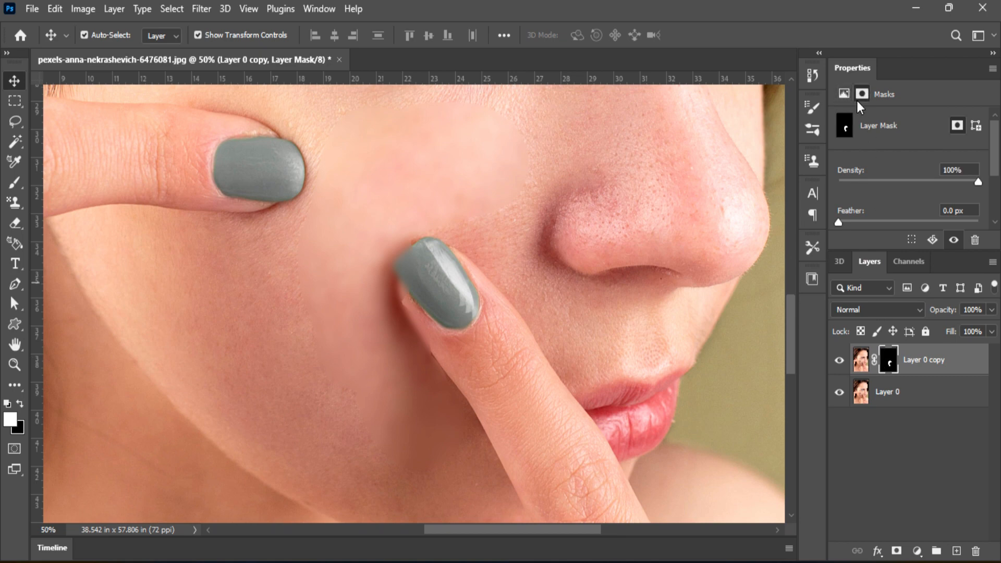
pyautogui.moveTo(839, 223); pyautogui.dragTo(898, 223)
pyautogui.scroll(-3, 993, 183)
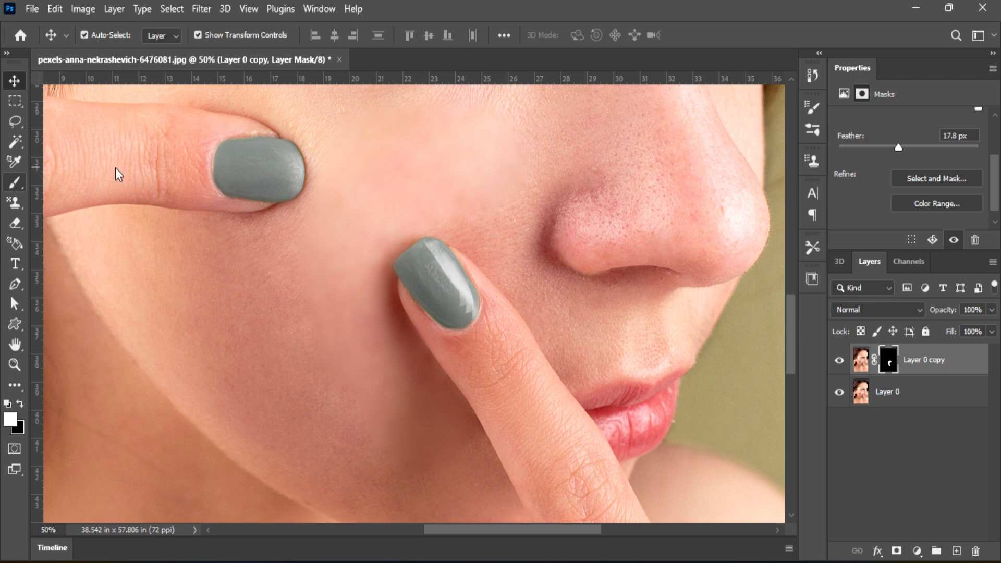
# - Paint white on the mask over the skin beside the nose, the outer cheek, the under-eye area and the nose
pyautogui.press('b')
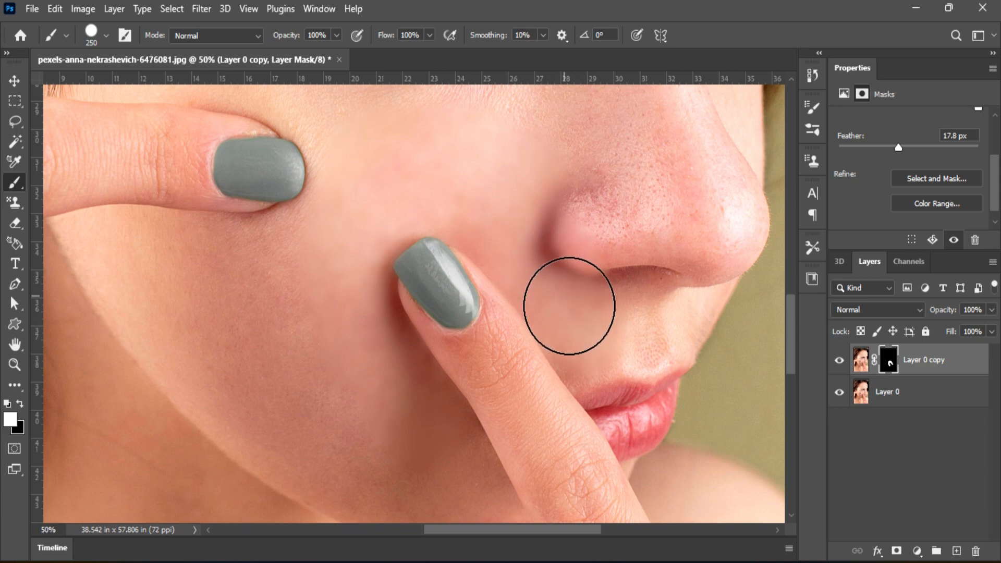
pyautogui.scroll(2, 863, 193)
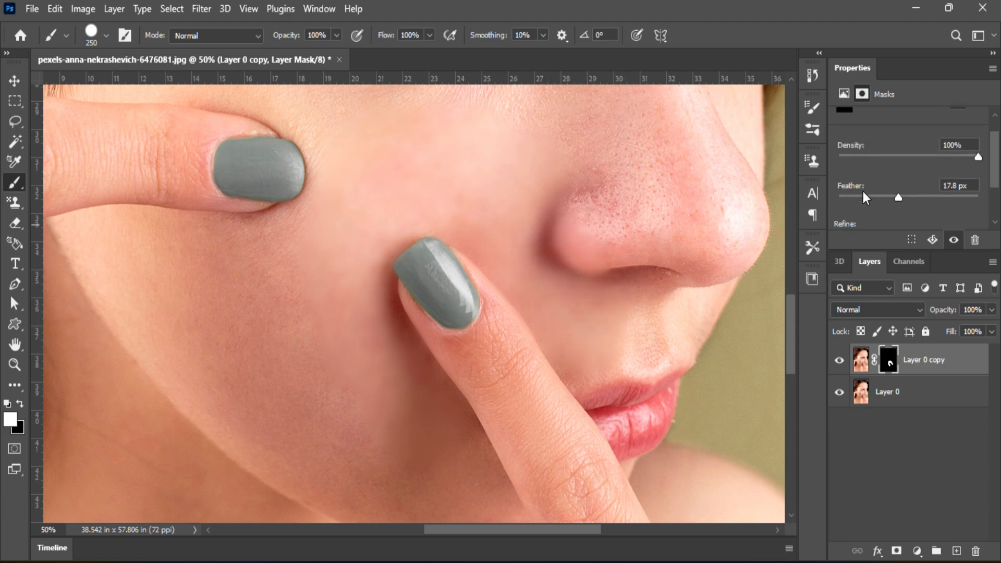
pyautogui.scroll(1, 862, 192)
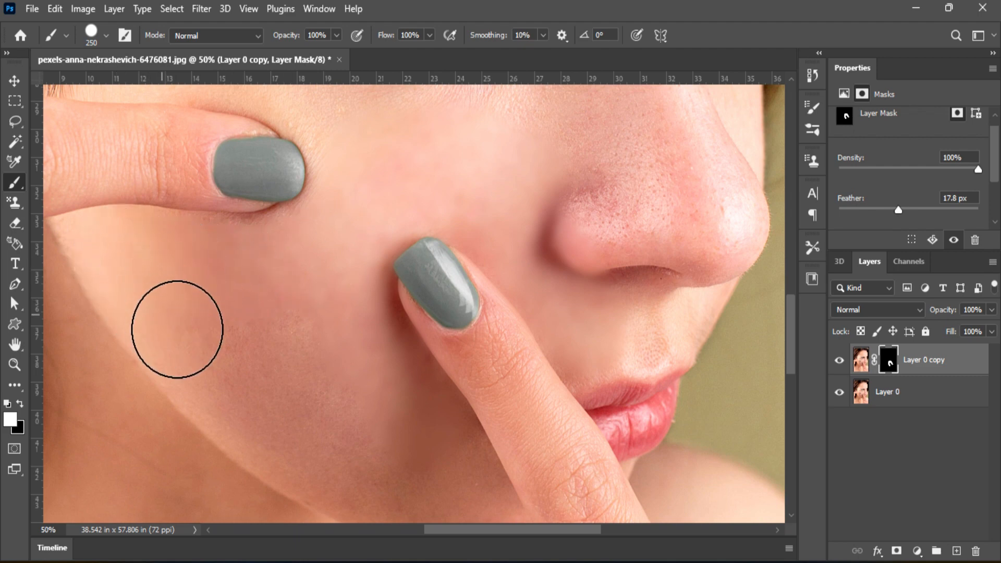
pyautogui.moveTo(177, 330)
pyautogui.mouseDown()
pyautogui.moveTo(309, 455)
pyautogui.moveTo(358, 455)
pyautogui.moveTo(260, 307)
pyautogui.moveTo(319, 346)
pyautogui.mouseUp()
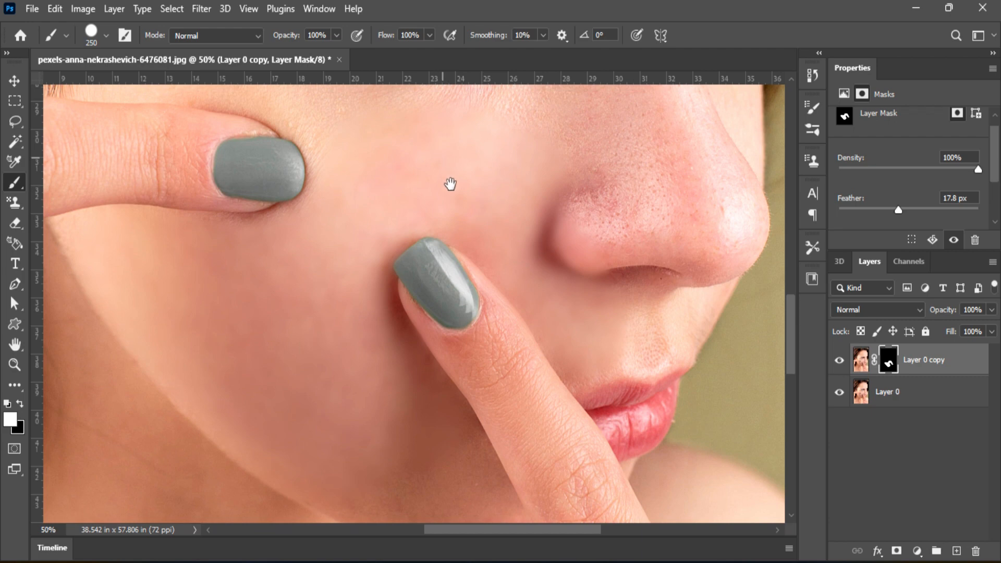
pyautogui.moveTo(450, 184); pyautogui.dragTo(462, 266)
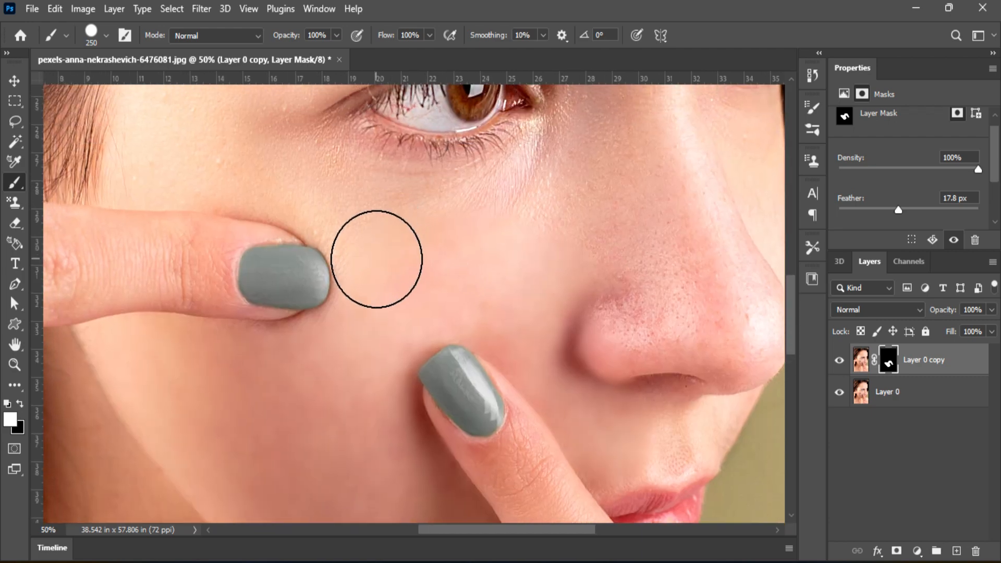
pyautogui.moveTo(377, 259)
pyautogui.mouseDown()
pyautogui.moveTo(351, 212)
pyautogui.moveTo(250, 145)
pyautogui.moveTo(409, 230)
pyautogui.moveTo(566, 195)
pyautogui.moveTo(591, 150)
pyautogui.moveTo(539, 190)
pyautogui.moveTo(505, 252)
pyautogui.moveTo(657, 257)
pyautogui.moveTo(611, 328)
pyautogui.moveTo(730, 333)
pyautogui.moveTo(654, 146)
pyautogui.mouseUp()
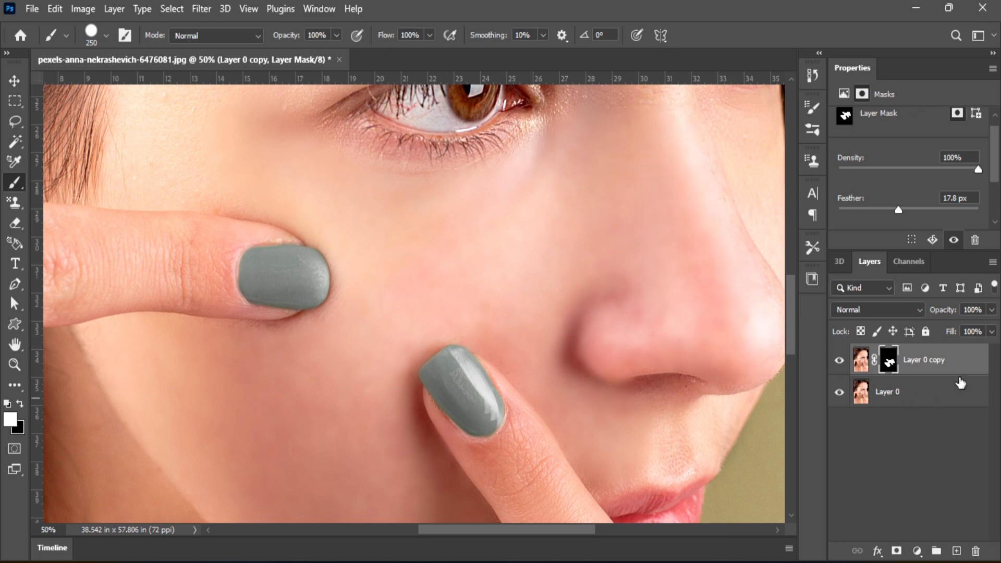
# - Set the blurred copy's opacity to 63% and paint white on its mask over the skin above the lip and the lower cheek
pyautogui.click(990, 310)
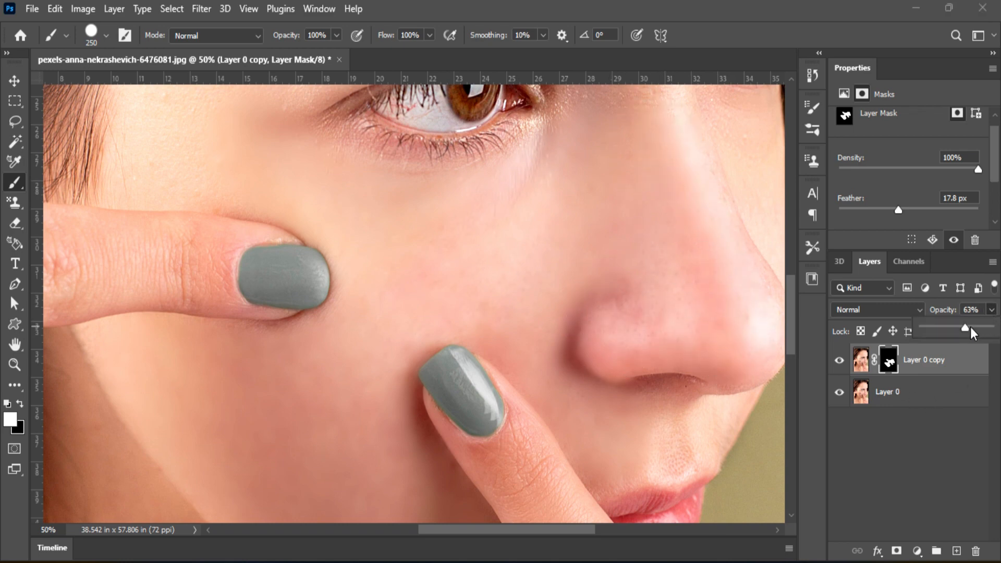
pyautogui.press('space')
pyautogui.moveTo(693, 415); pyautogui.dragTo(637, 313)
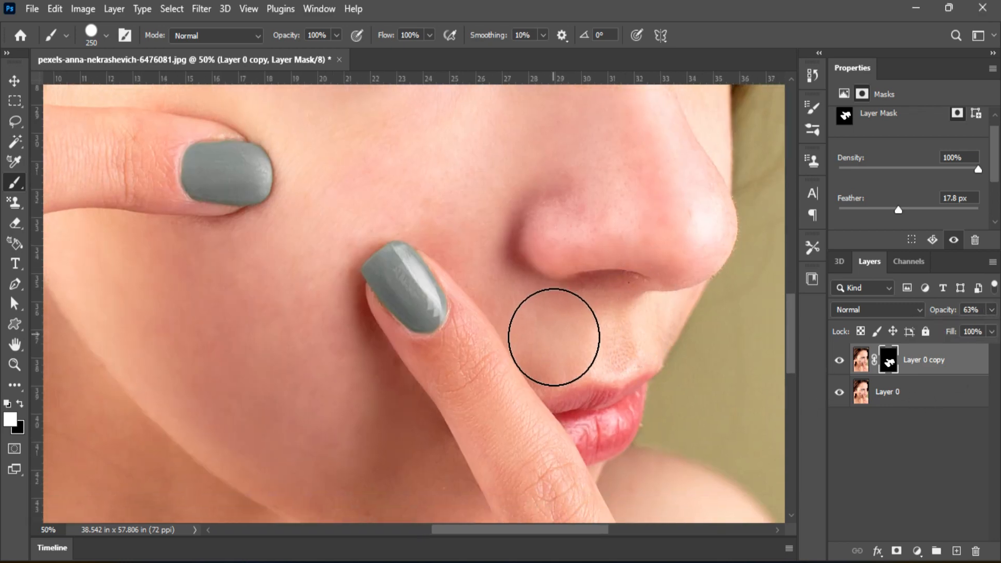
pyautogui.moveTo(554, 337)
pyautogui.mouseDown()
pyautogui.moveTo(624, 329)
pyautogui.moveTo(690, 218)
pyautogui.moveTo(676, 163)
pyautogui.mouseUp()
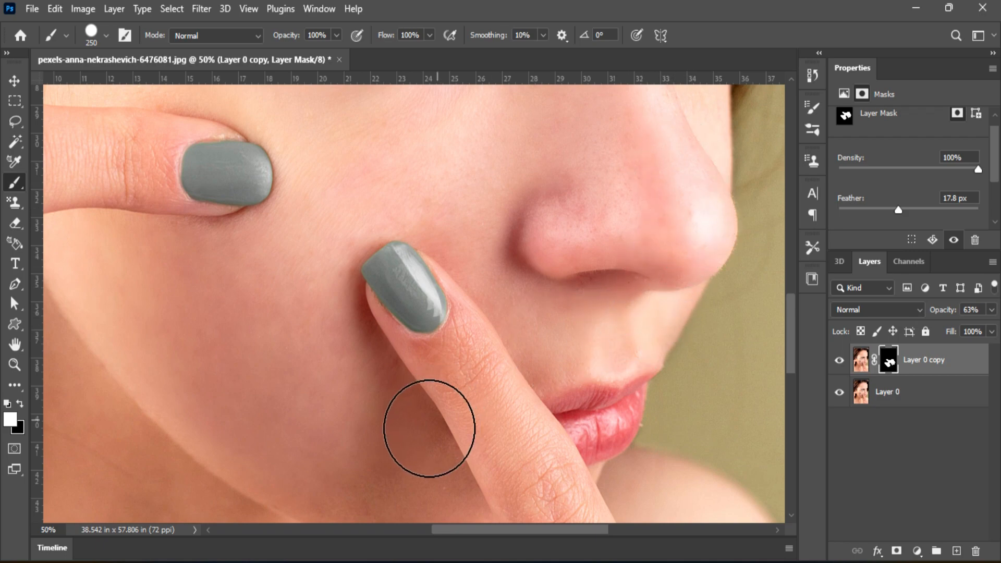
pyautogui.press('space')
pyautogui.moveTo(429, 429); pyautogui.dragTo(388, 238)
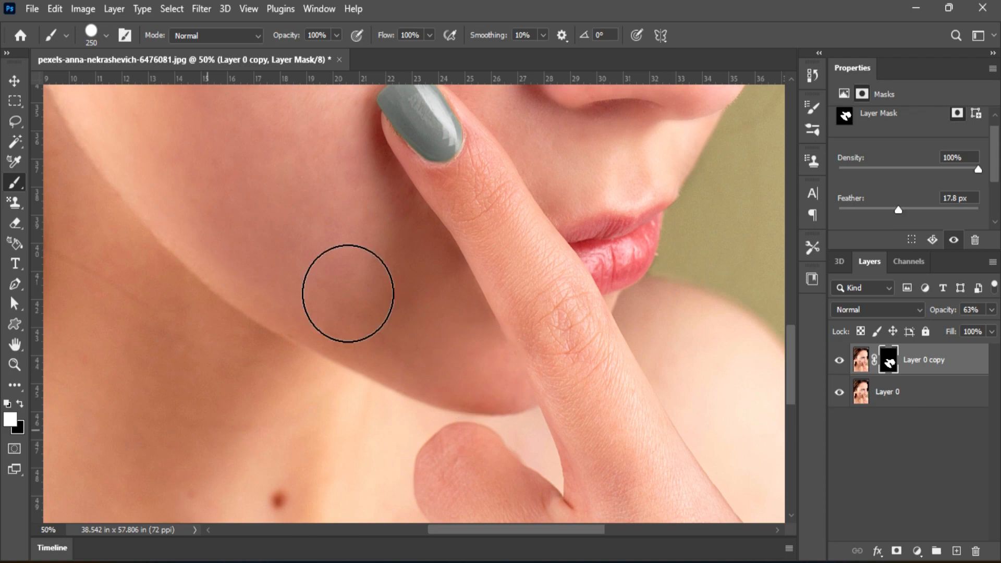
# - Paint white on the mask over the temple, the forehead above the near eyebrow and between the eyebrows, reducing the brush to 150 px
pyautogui.press('space')
pyautogui.moveTo(560, 154); pyautogui.dragTo(658, 542)
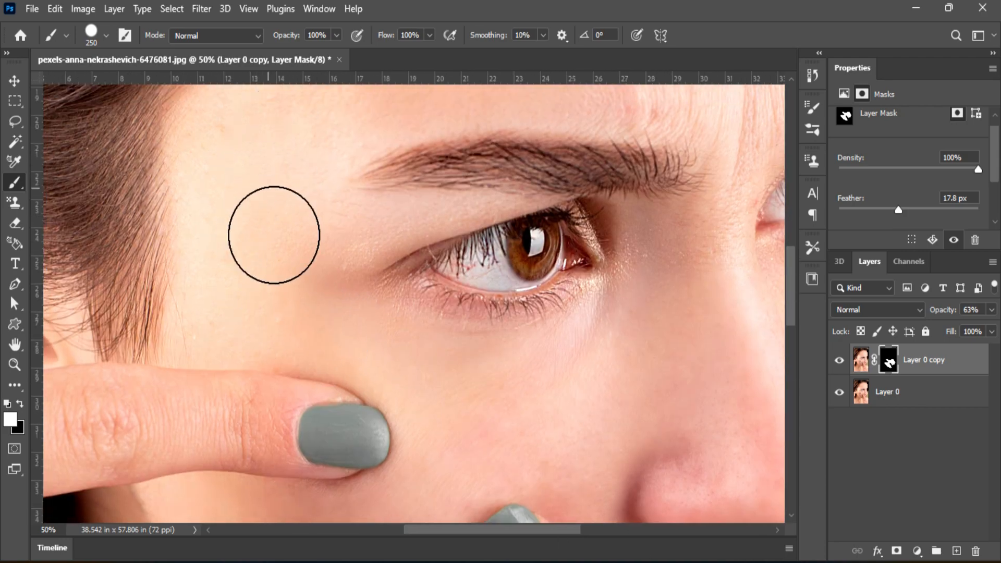
pyautogui.press('space')
pyautogui.moveTo(284, 91); pyautogui.dragTo(237, 290)
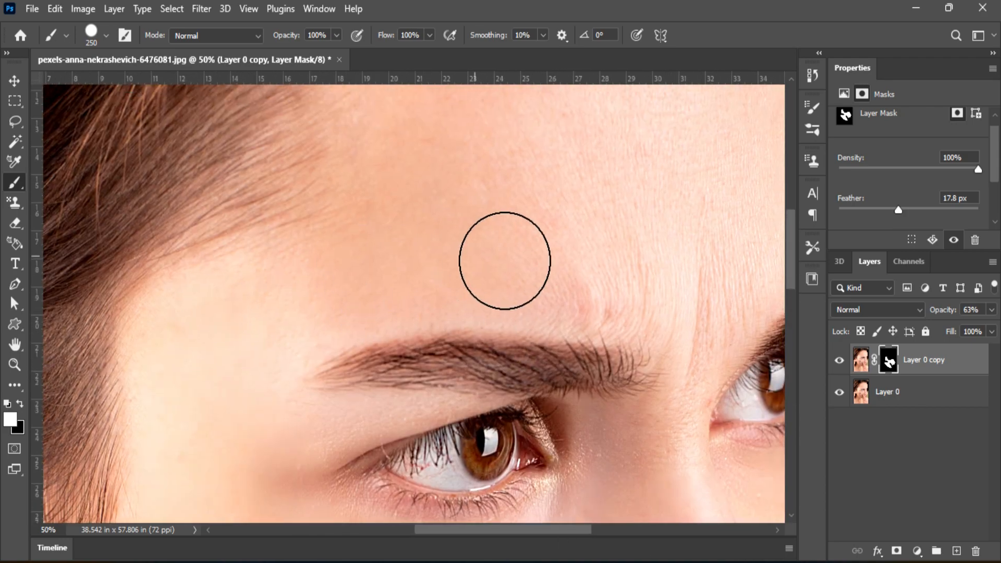
pyautogui.moveTo(549, 264); pyautogui.dragTo(657, 304)
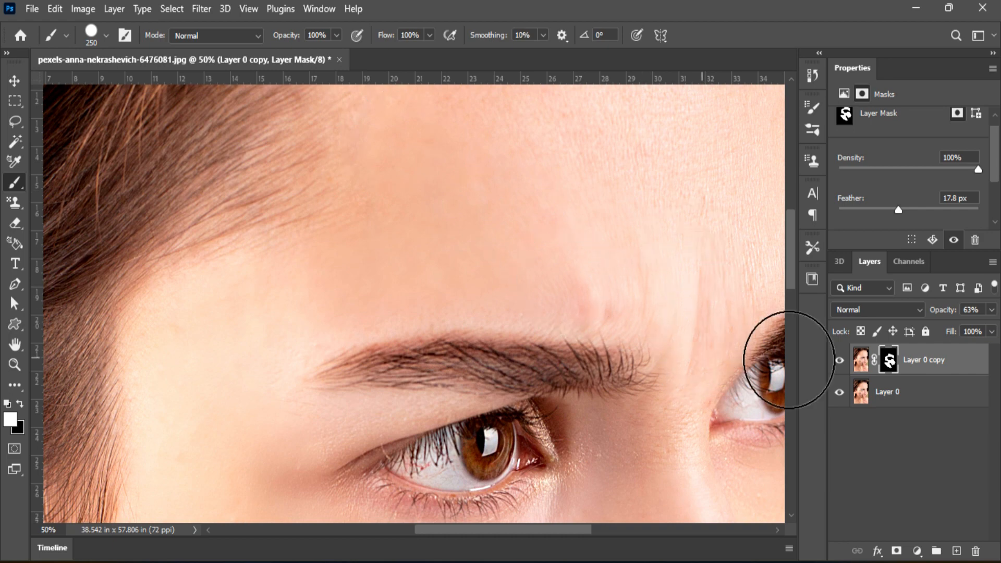
pyautogui.moveTo(704, 254)
pyautogui.mouseDown()
pyautogui.moveTo(697, 382)
pyautogui.moveTo(674, 465)
pyautogui.moveTo(736, 494)
pyautogui.mouseUp()
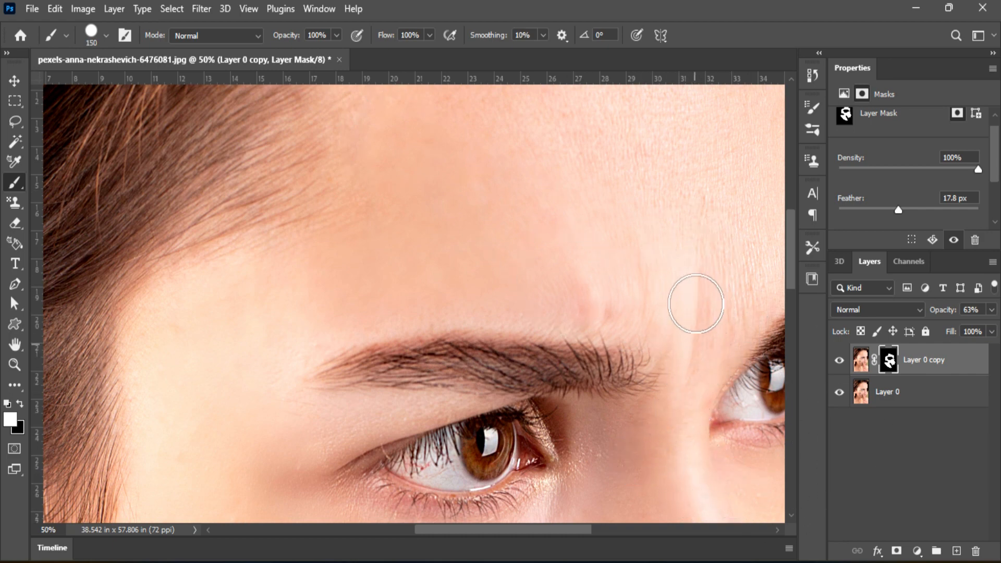
# - Paint white on the mask over the rest of the forehead up to the hairline, enlarging the brush to 200 px
pyautogui.moveTo(629, 255); pyautogui.dragTo(529, 335)
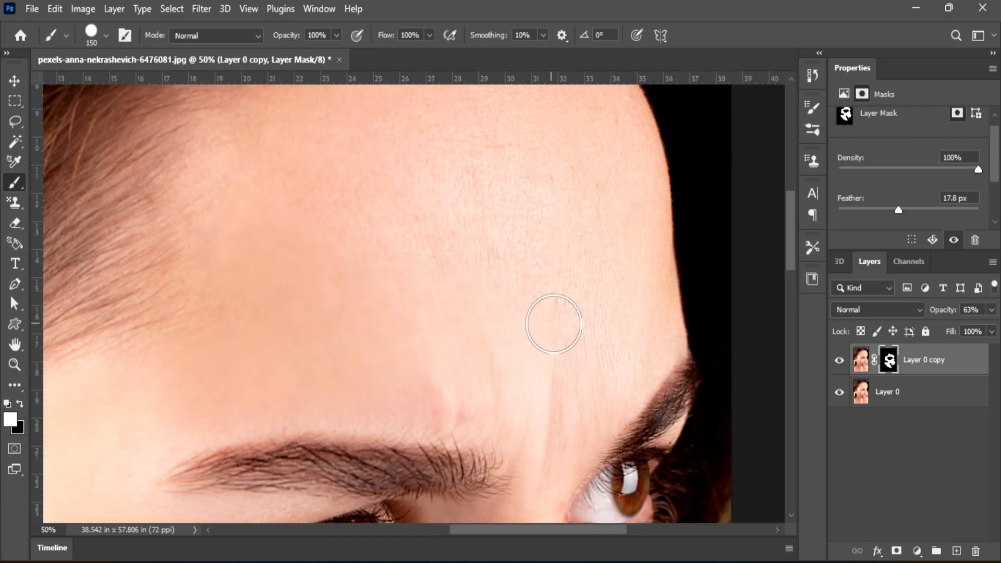
pyautogui.hotkey('ctrl', '-')
pyautogui.press(']')
pyautogui.press(']')
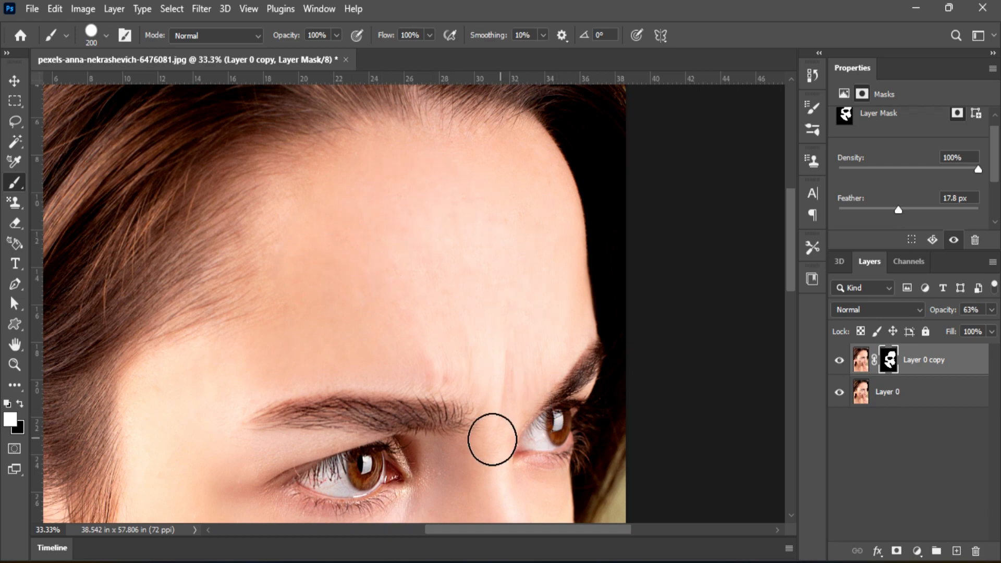
# - Toggle the blurred copy's visibility to compare the skin before and after smoothing, and inspect the portrait as a whole and close up
pyautogui.scroll(-5, 492, 440)
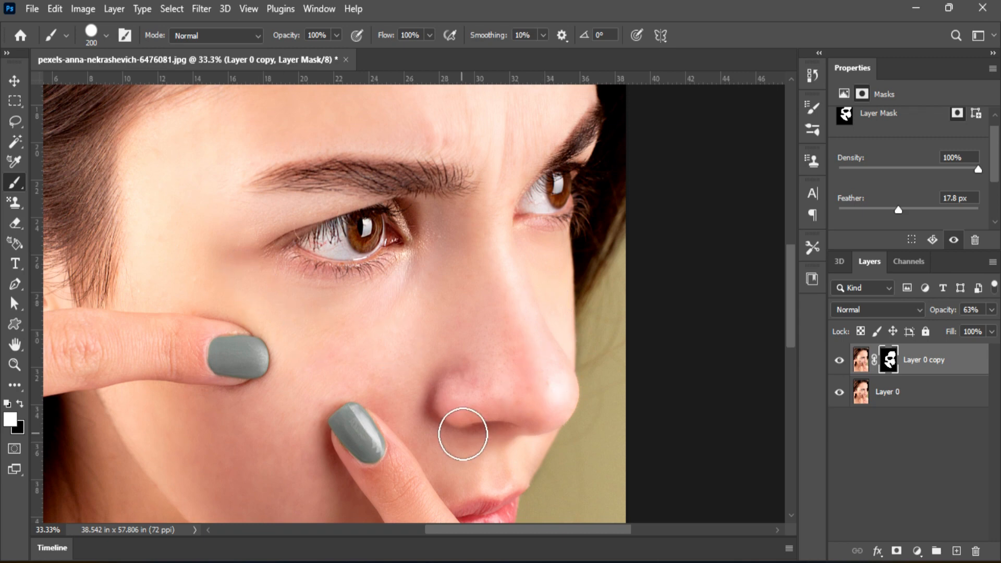
pyautogui.moveTo(403, 392); pyautogui.dragTo(489, 257)
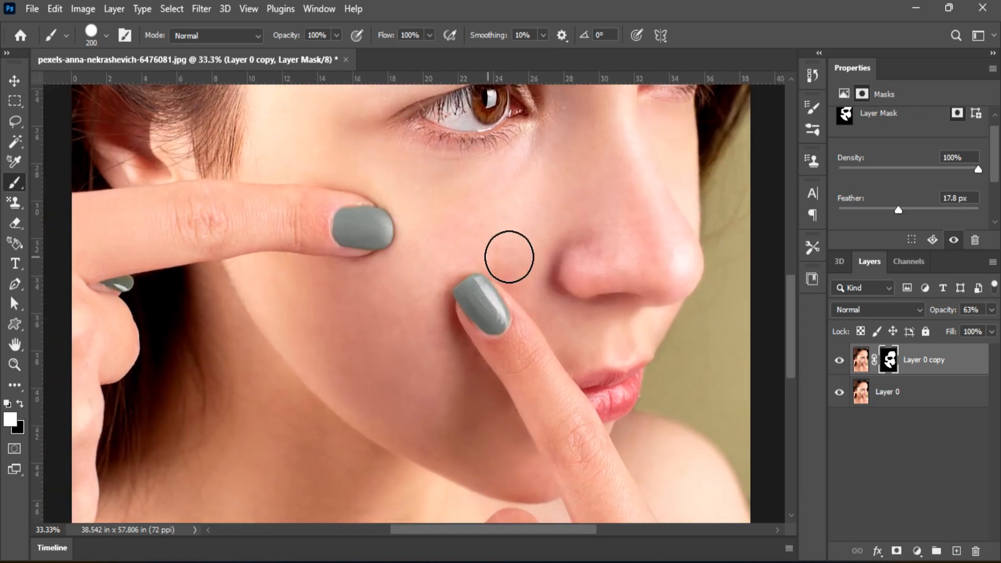
pyautogui.click(839, 361)
pyautogui.click(840, 362)
pyautogui.click(840, 362)
pyautogui.click(840, 362)
pyautogui.moveTo(560, 411)
pyautogui.mouseDown()
pyautogui.moveTo(583, 413)
pyautogui.moveTo(560, 415)
pyautogui.mouseUp()
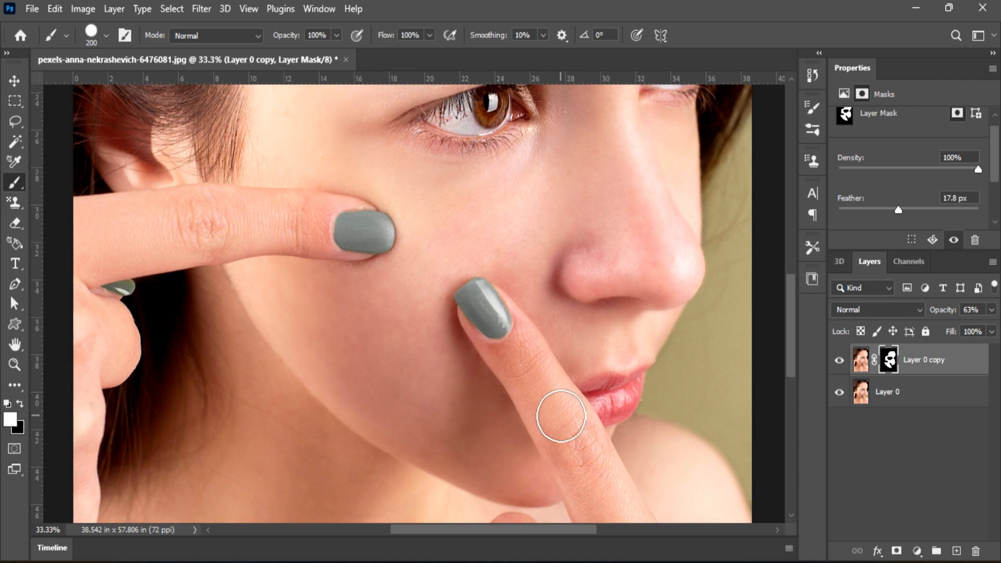
pyautogui.hotkey('ctrl', '-')
pyautogui.hotkey('ctrl', '-')
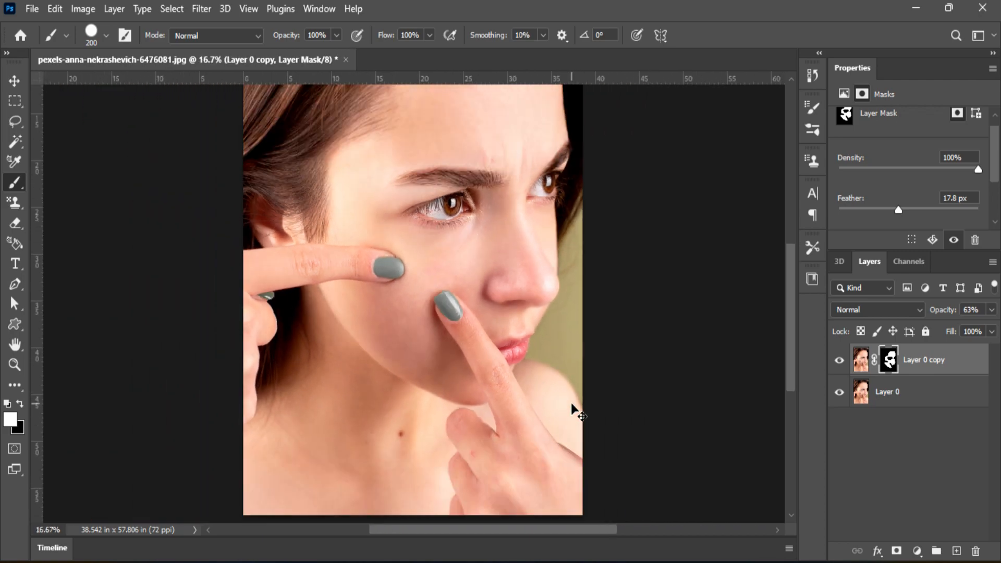
pyautogui.hotkey('ctrl', '+')
pyautogui.hotkey('ctrl', '+')
pyautogui.hotkey('ctrl', '+')
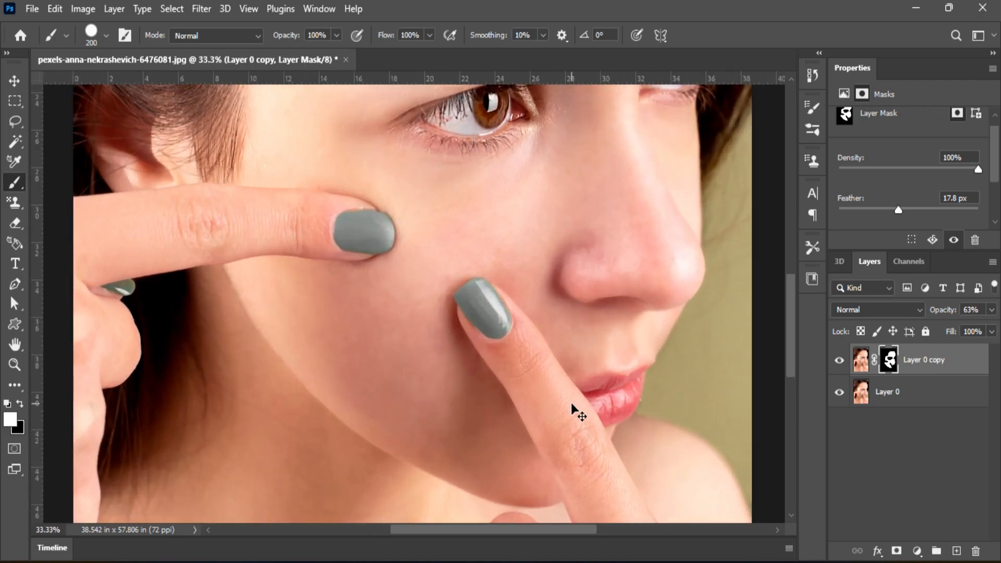